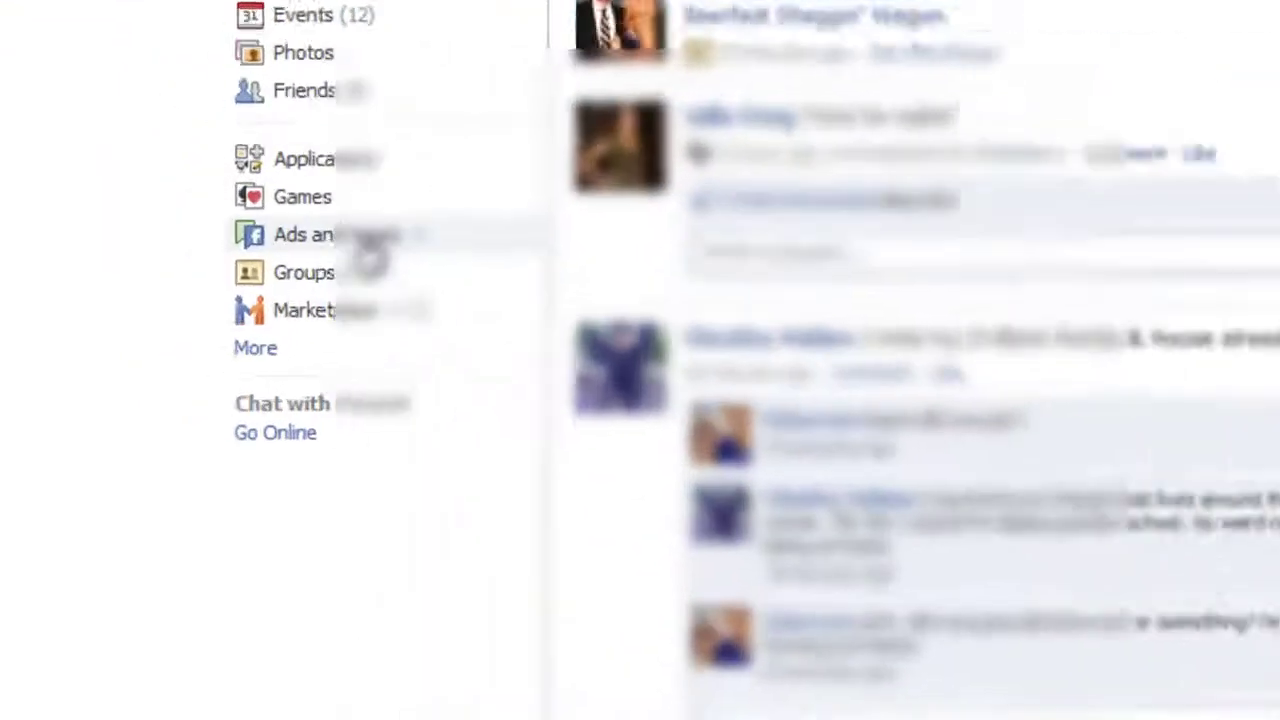
# Step: Go to the CoZiggy fan page through Ads and Pages and show its Info tab
pyautogui.click(218, 297)
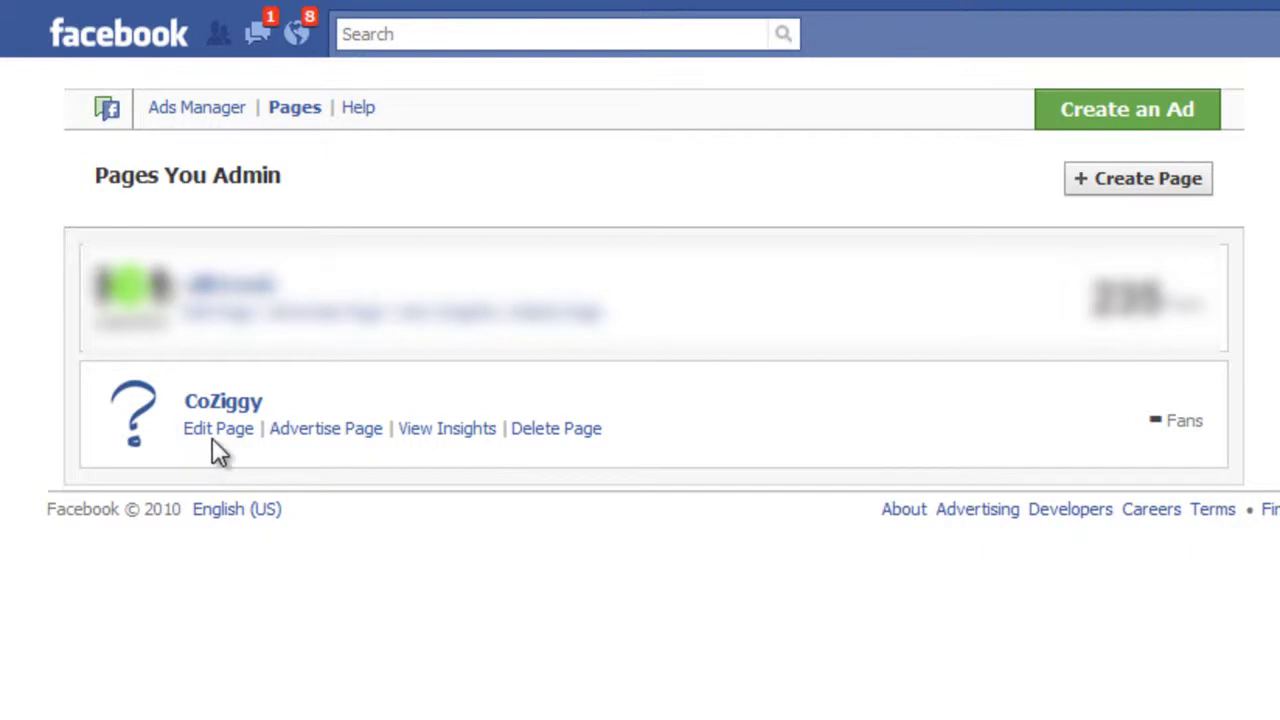
pyautogui.click(222, 403)
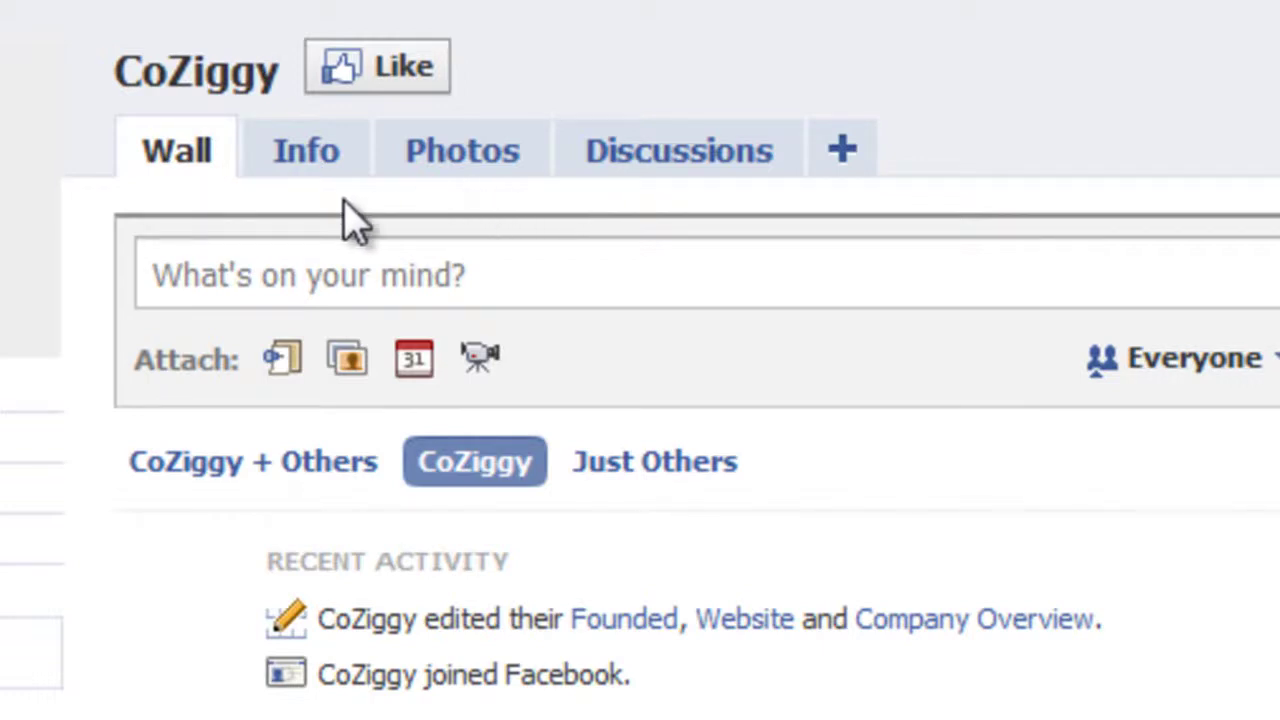
pyautogui.click(305, 165)
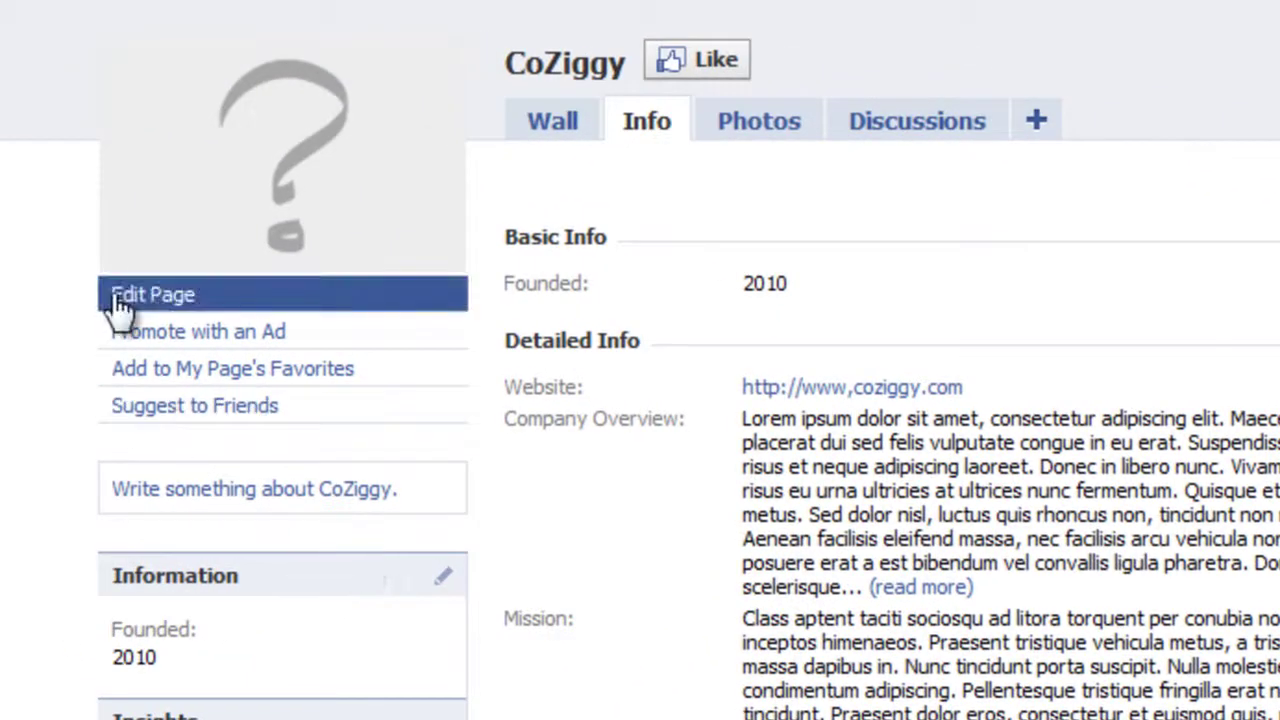
# Step: Open CoZiggy's Edit Page view and scroll down to More Applications
pyautogui.click(118, 297)
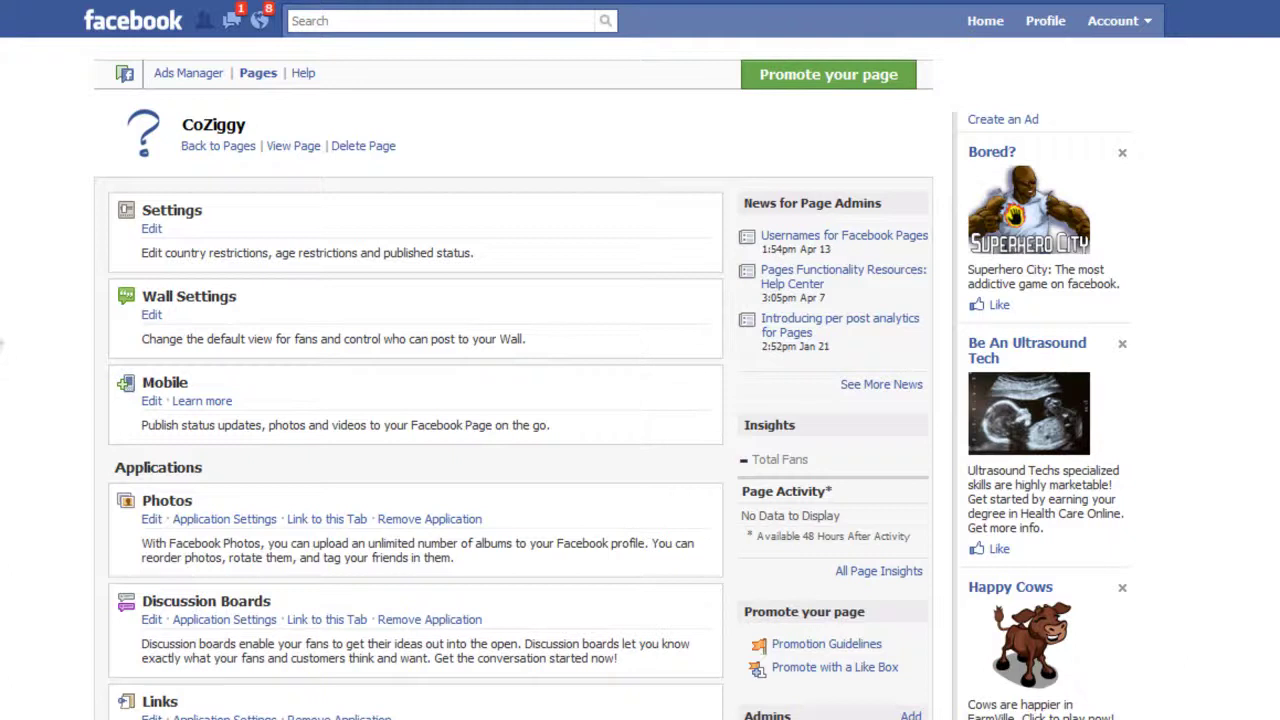
pyautogui.scroll(-2, 640, 360)
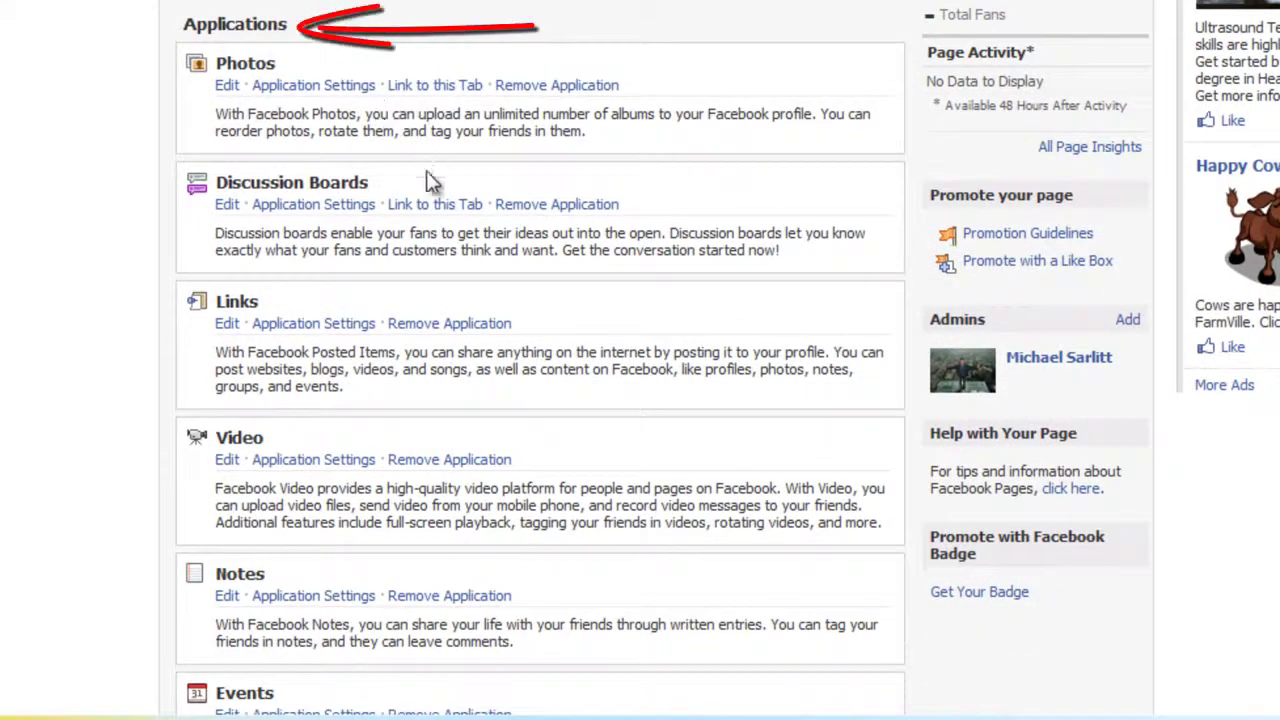
pyautogui.scroll(-4, 319, 304)
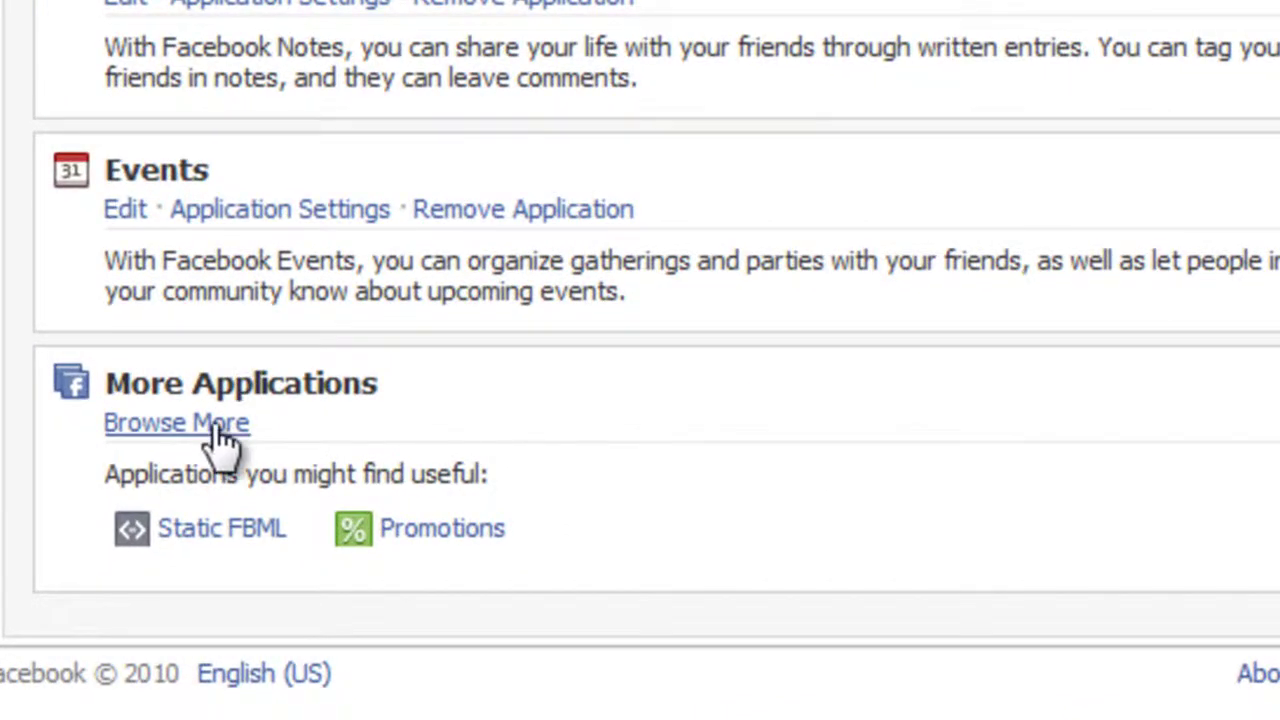
# Step: Browse more applications and search the app directory for 'fbml'
pyautogui.click(214, 425)
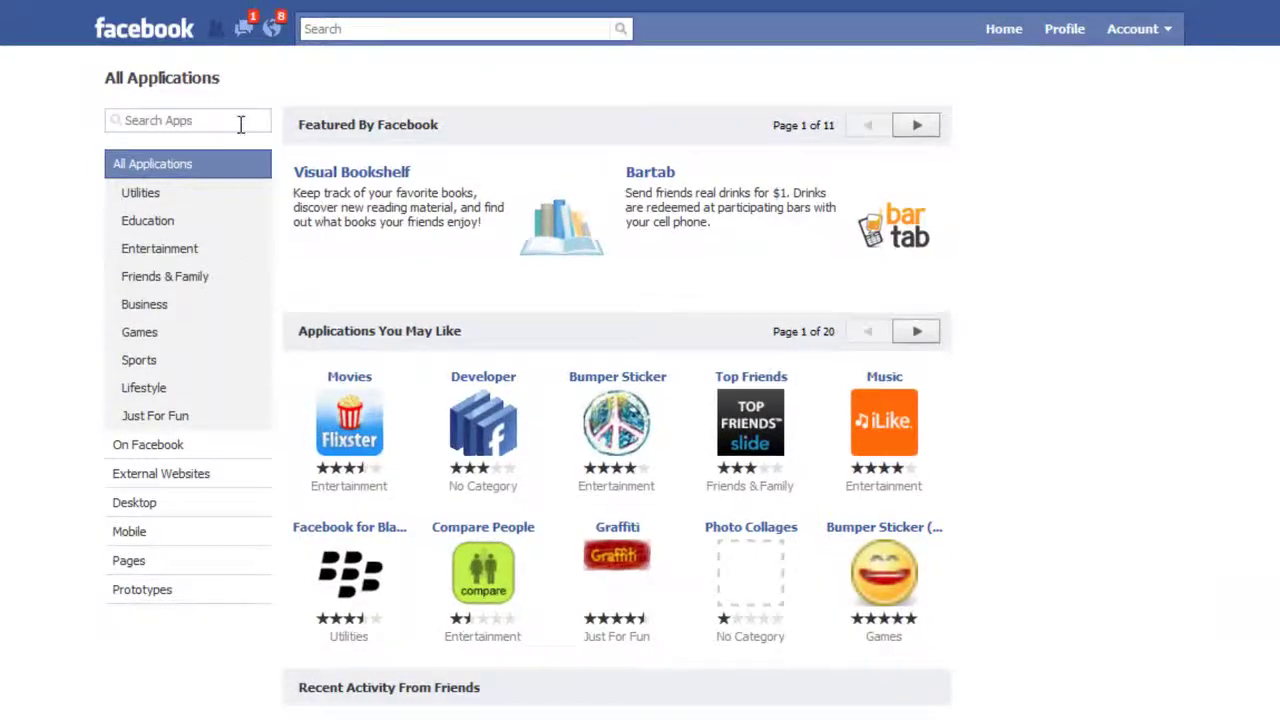
pyautogui.click(249, 123)
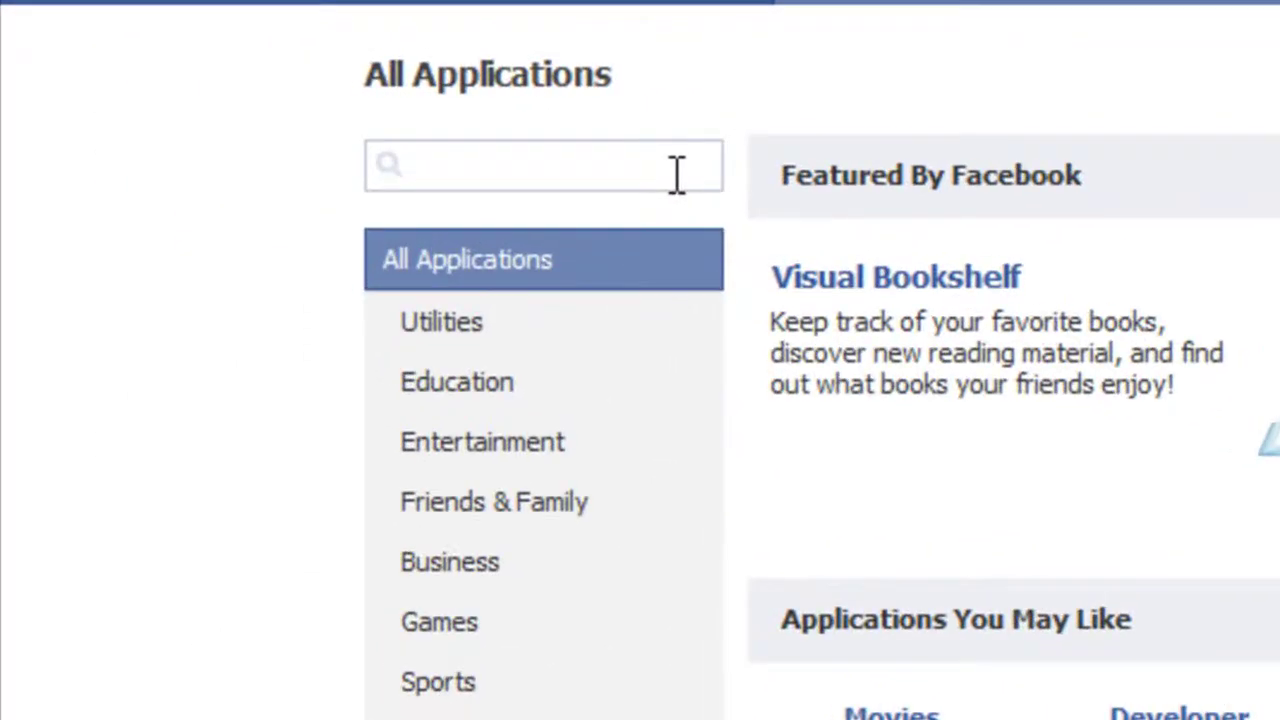
pyautogui.write('fbml')
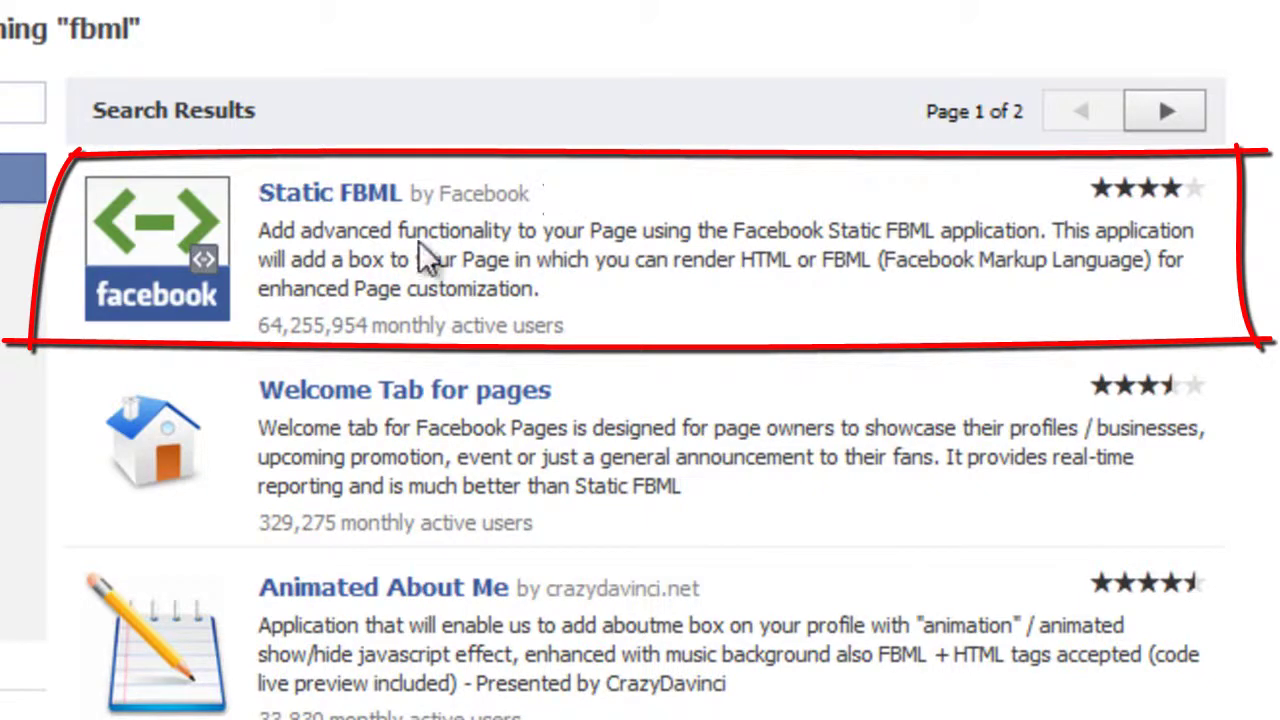
# Step: Add the Static FBML application to the CoZiggy page
pyautogui.click(318, 198)
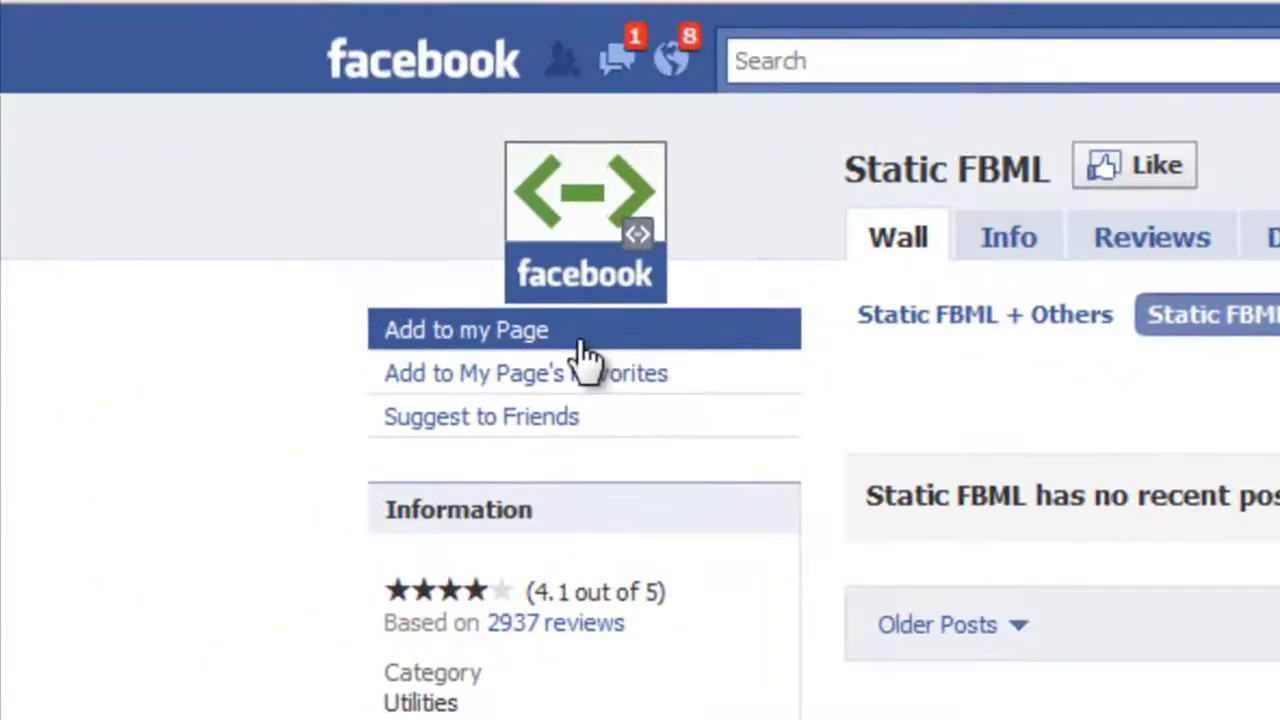
pyautogui.click(578, 345)
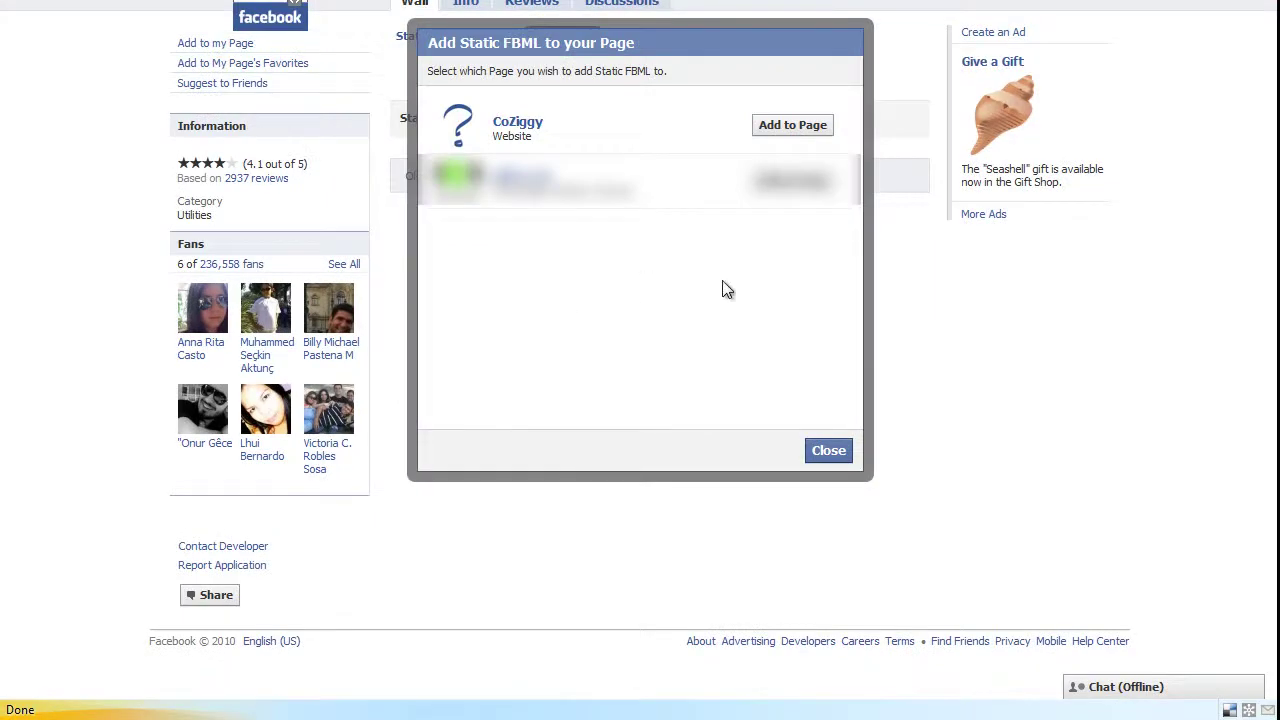
pyautogui.click(812, 128)
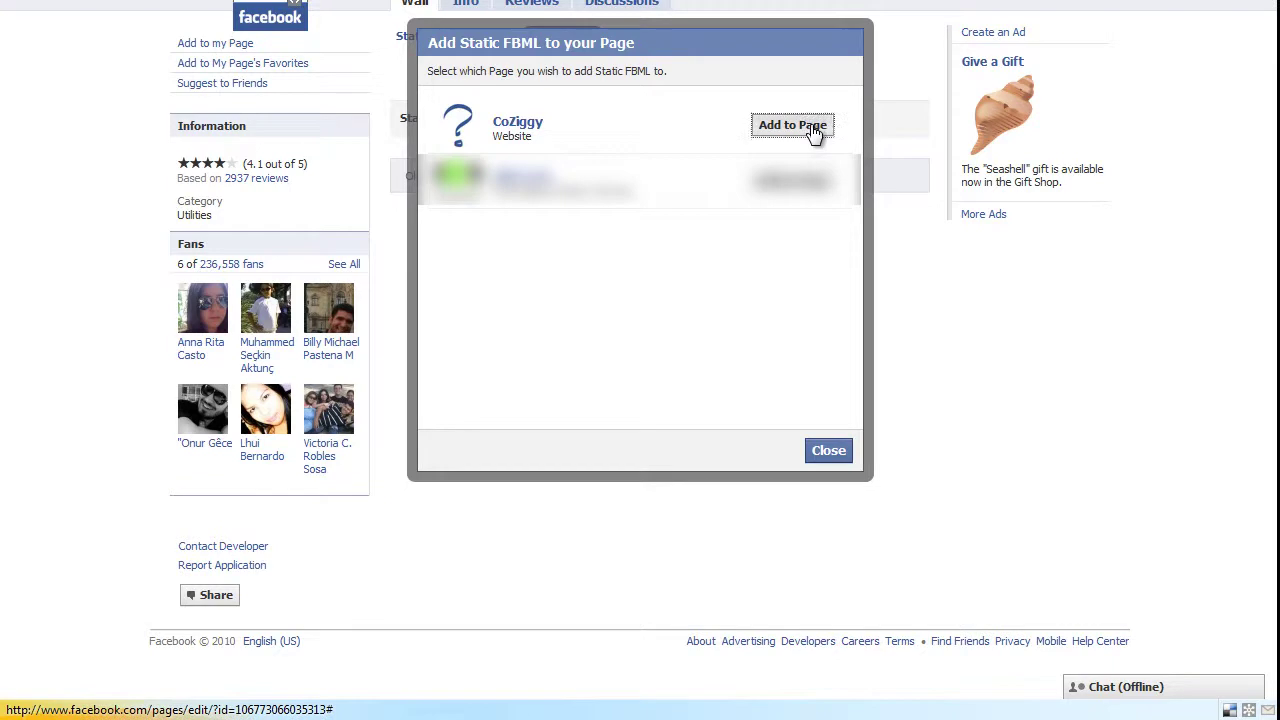
pyautogui.click(829, 455)
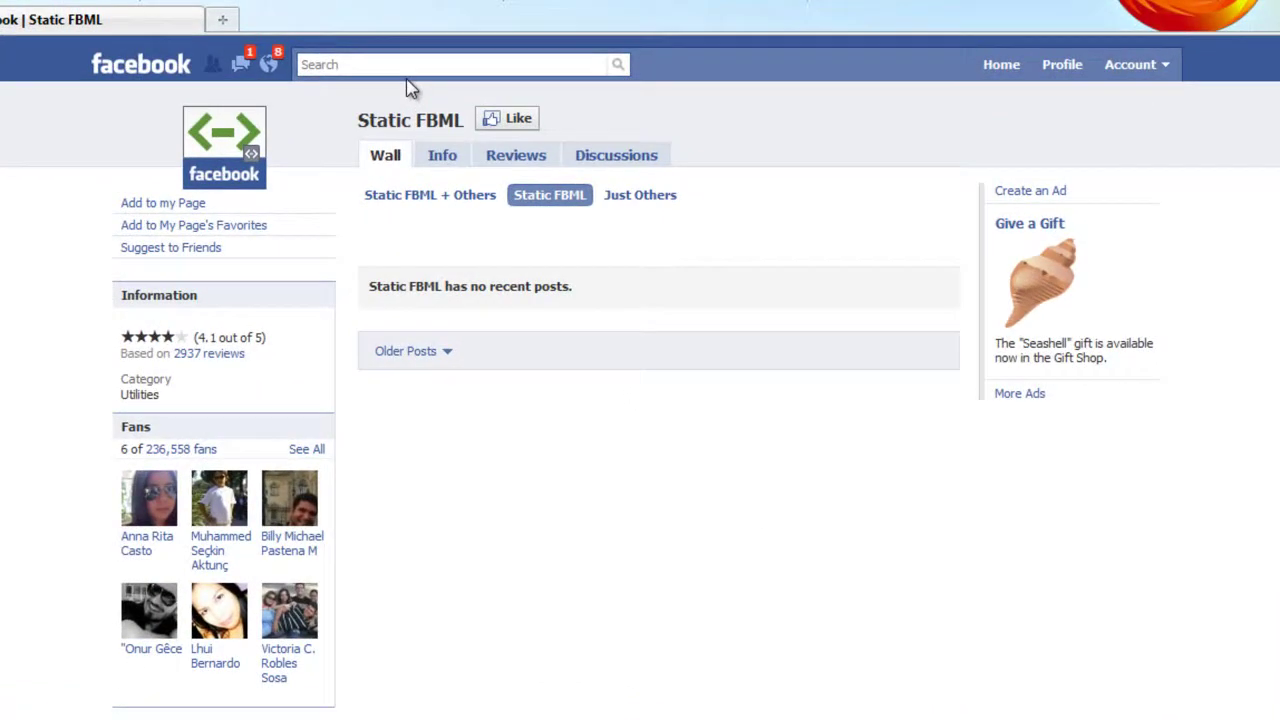
# Step: Search 'cozigg' to return to the CoZiggy page and scroll down its Applications list
pyautogui.click(406, 63)
pyautogui.write('cozigg')
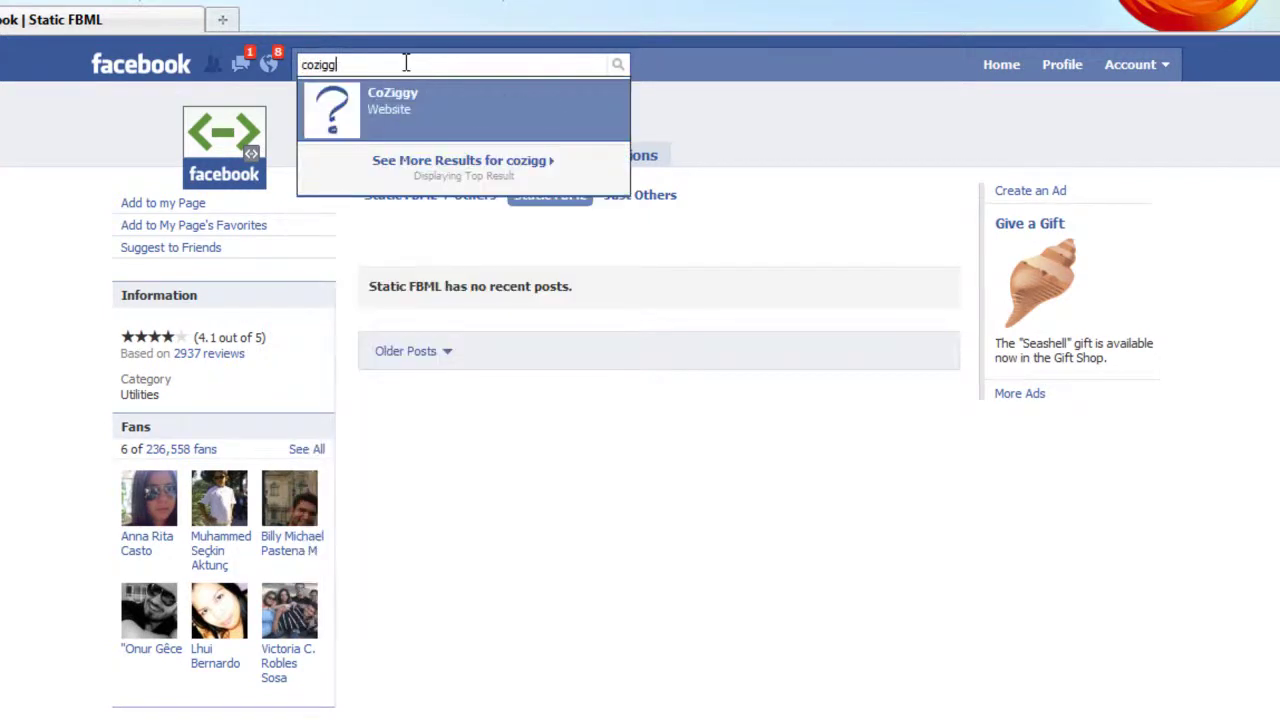
pyautogui.press('Return')
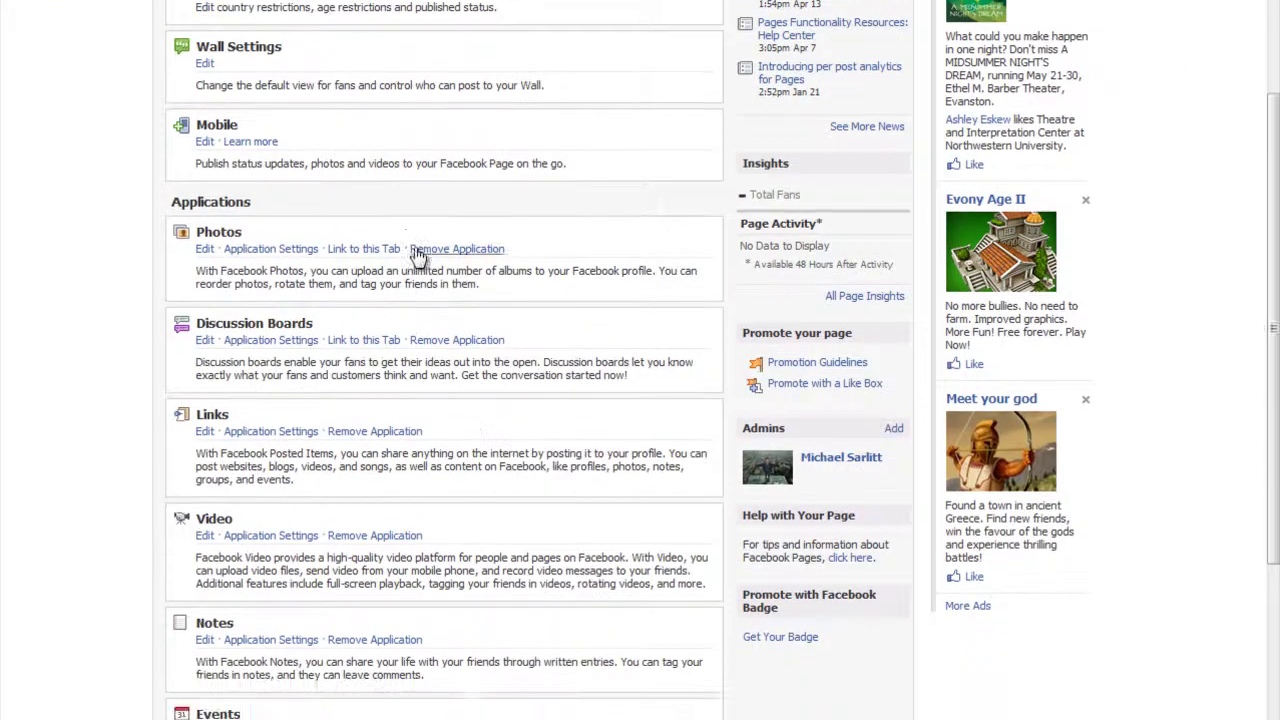
pyautogui.scroll(-3, 420, 253)
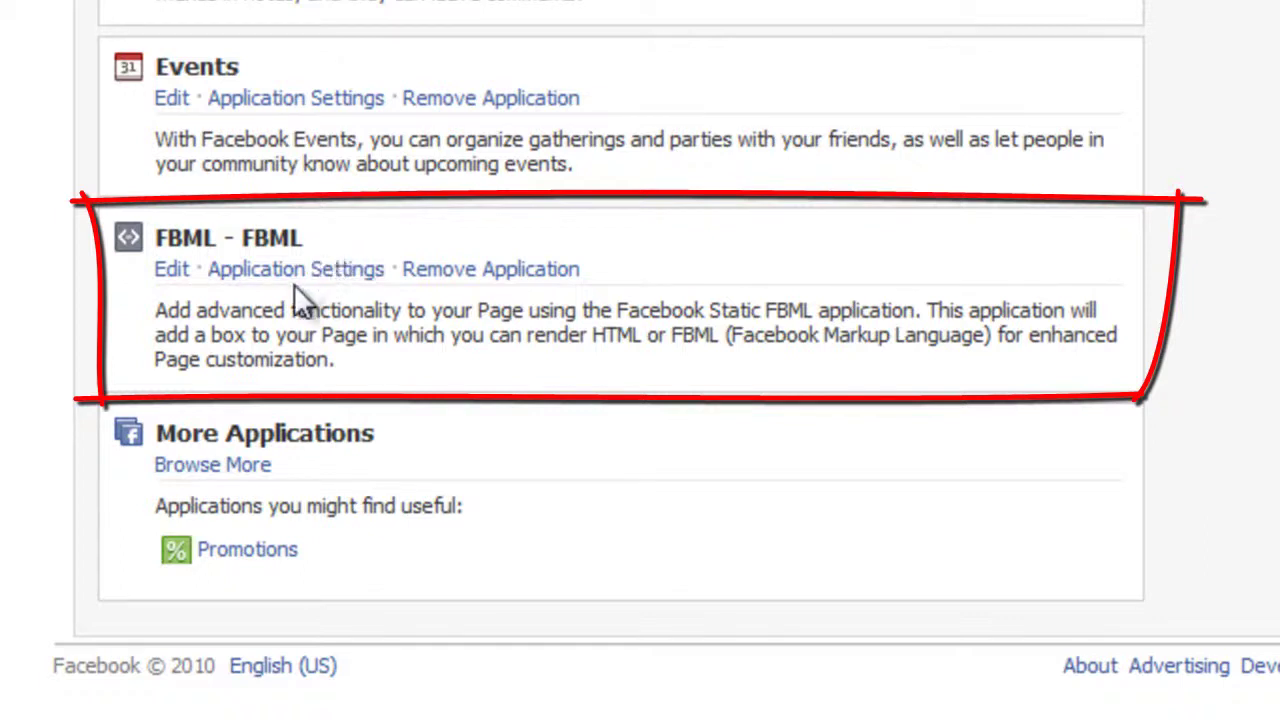
# Step: Open the FBML box for editing and retitle it 'A new custom tab'
pyautogui.click(170, 270)
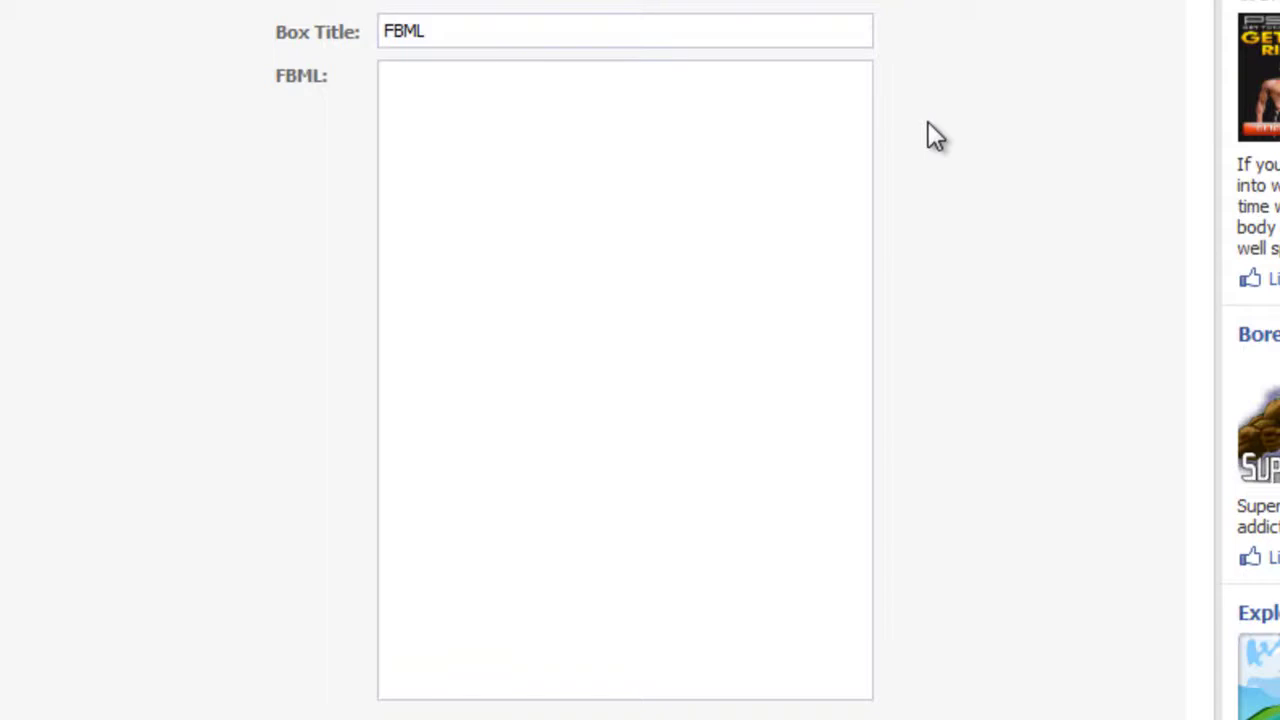
pyautogui.click(515, 31)
pyautogui.press('BackSpace')
pyautogui.press('BackSpace')
pyautogui.press('BackSpace')
pyautogui.press('BackSpace')
pyautogui.write('A new cus')
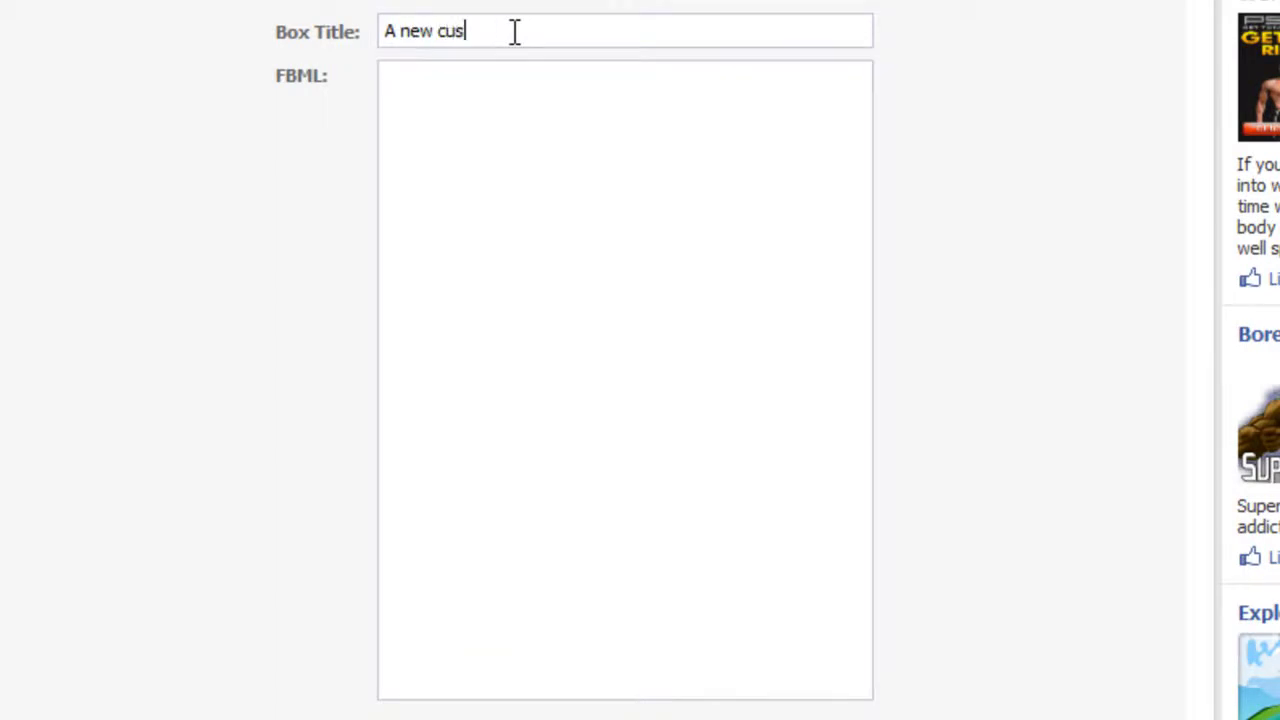
pyautogui.write('tom tab')
# Step: Enter "<strong>This is a test of facebook's FBML application</strong>" as the FBML content
pyautogui.click(564, 114)
pyautogui.write('This is a ')
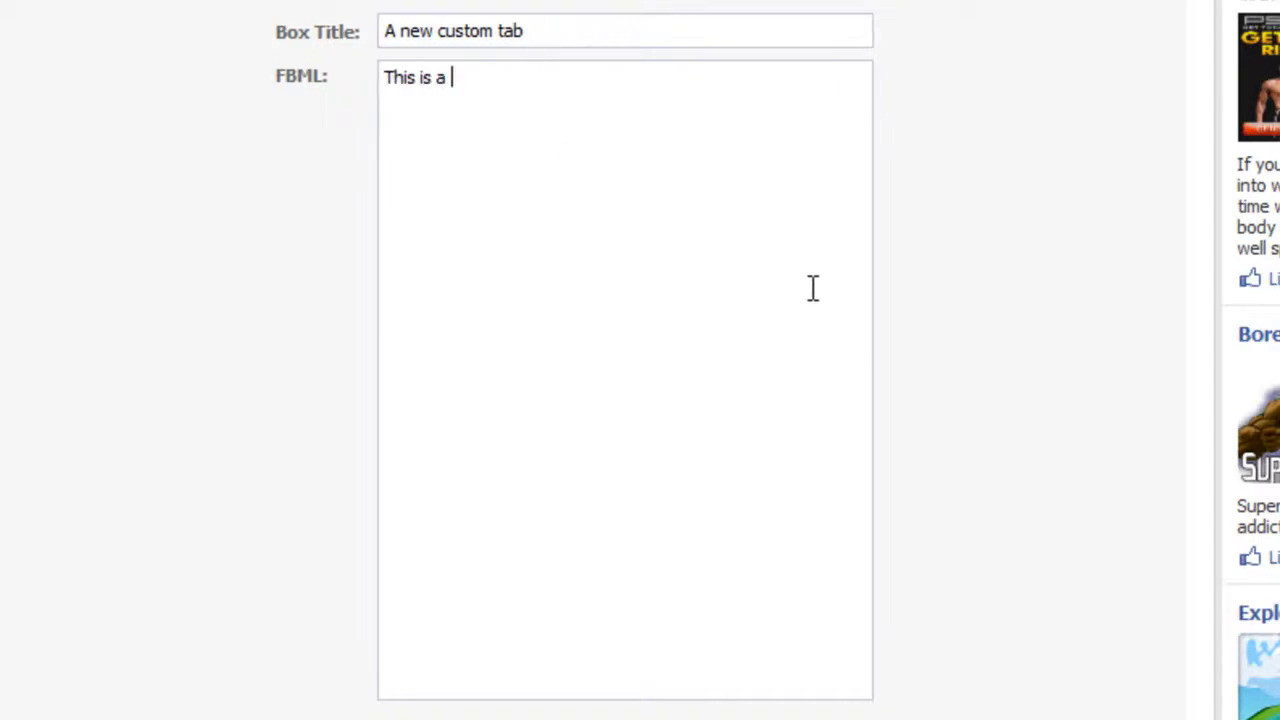
pyautogui.write('test of facebook')
pyautogui.press('BackSpace')
pyautogui.write('ok')
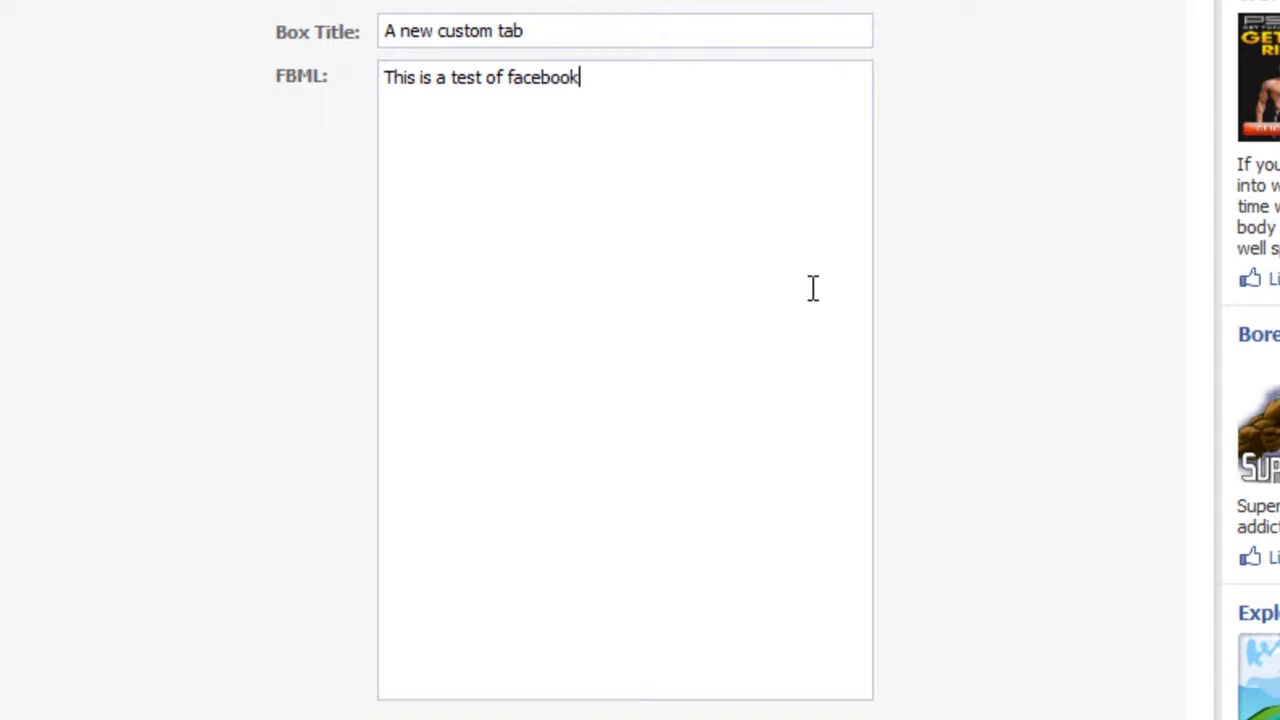
pyautogui.write("'s FBML")
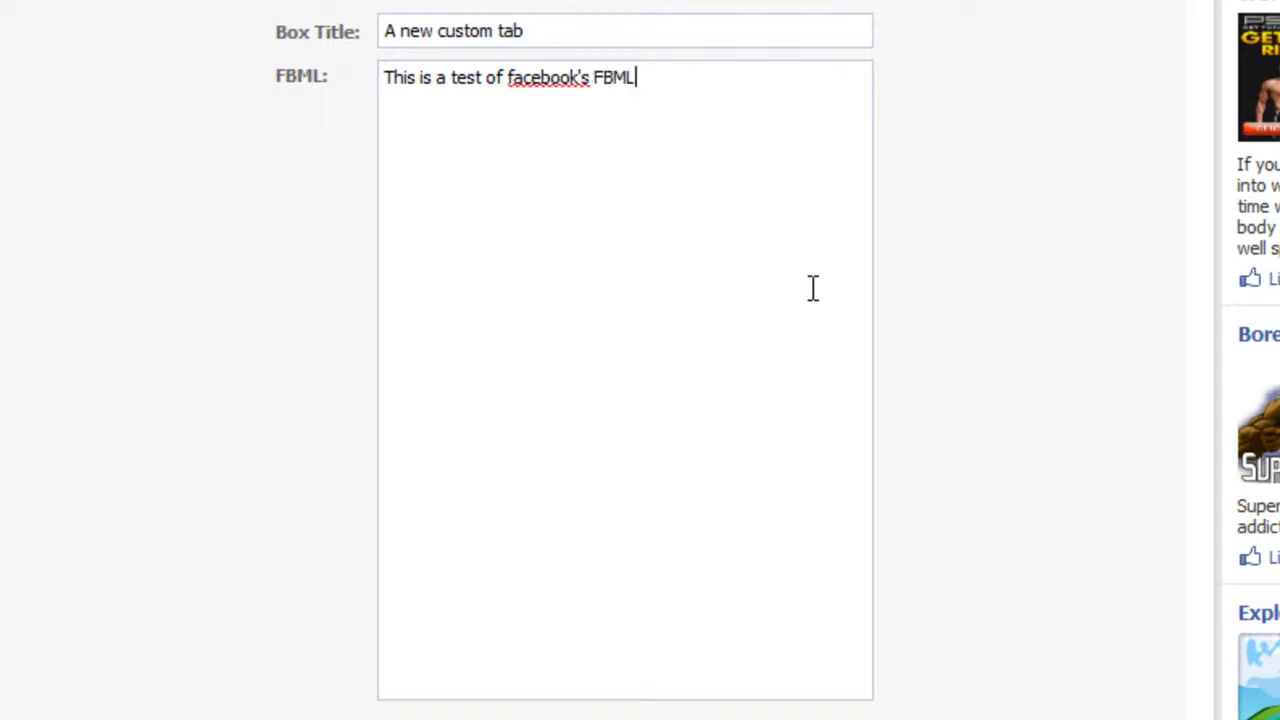
pyautogui.write(' application')
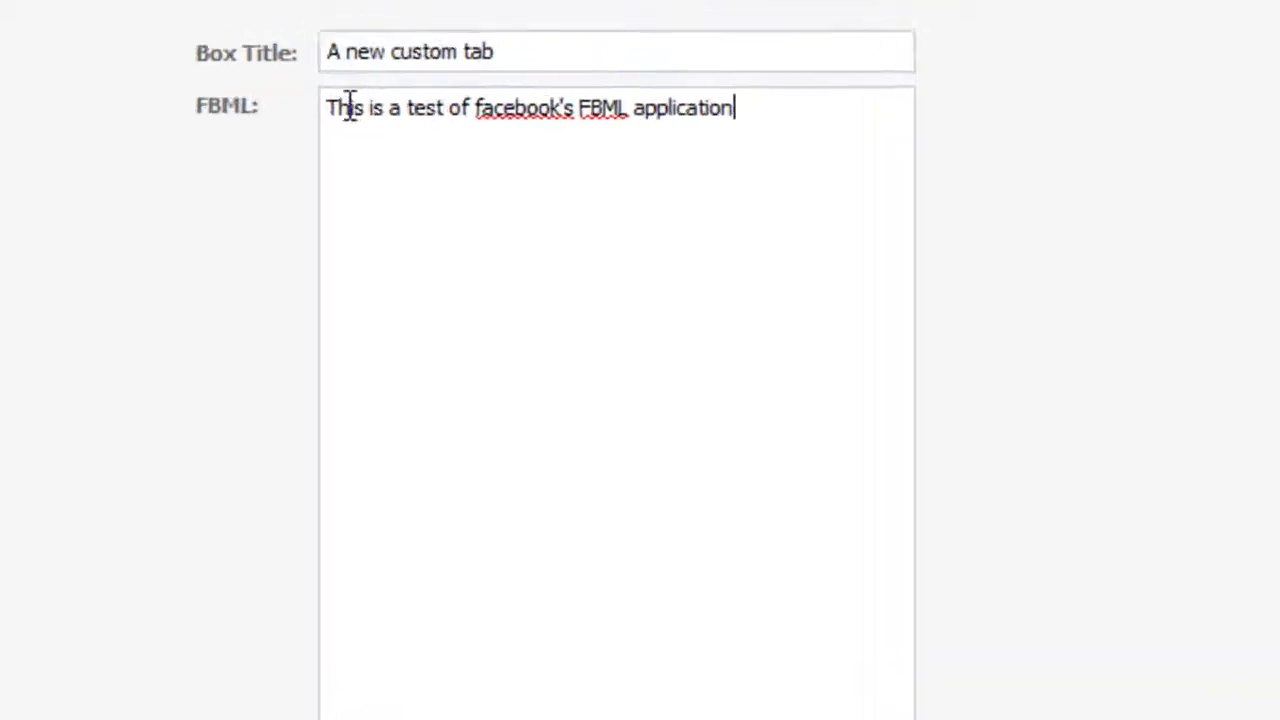
pyautogui.click(328, 108)
pyautogui.write('<strong')
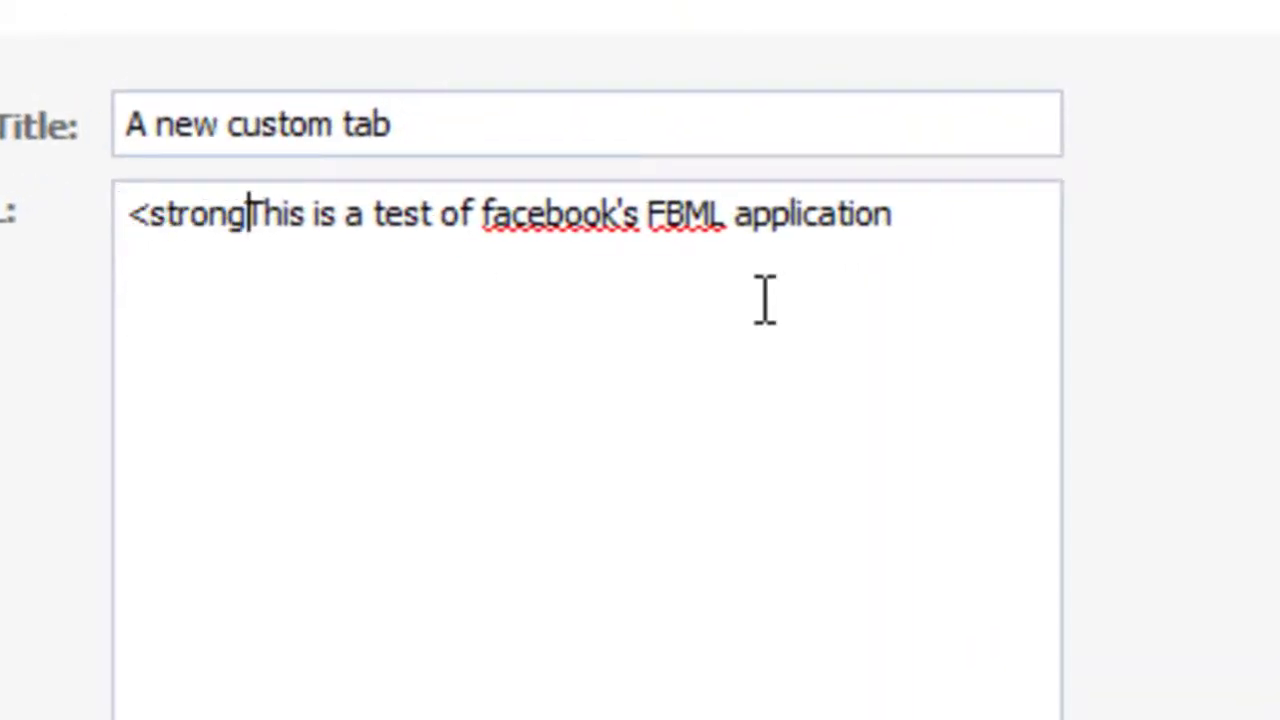
pyautogui.write('>')
pyautogui.click(947, 208)
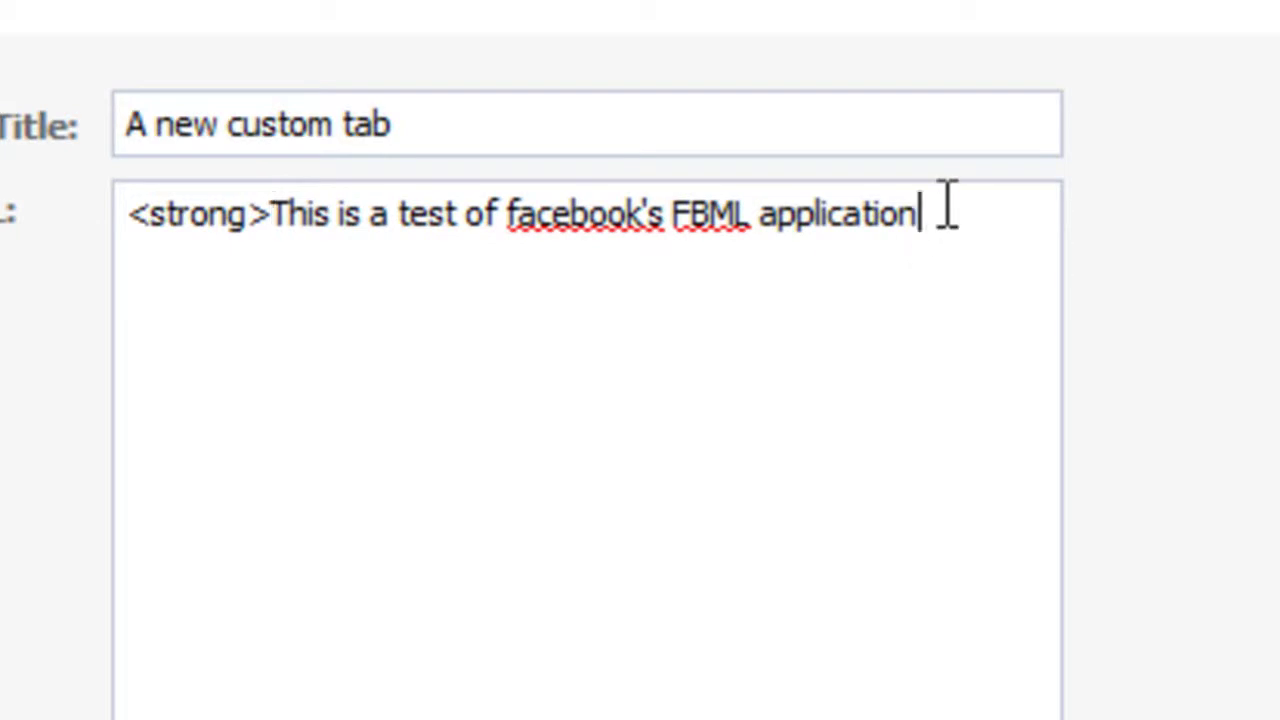
pyautogui.write('<')
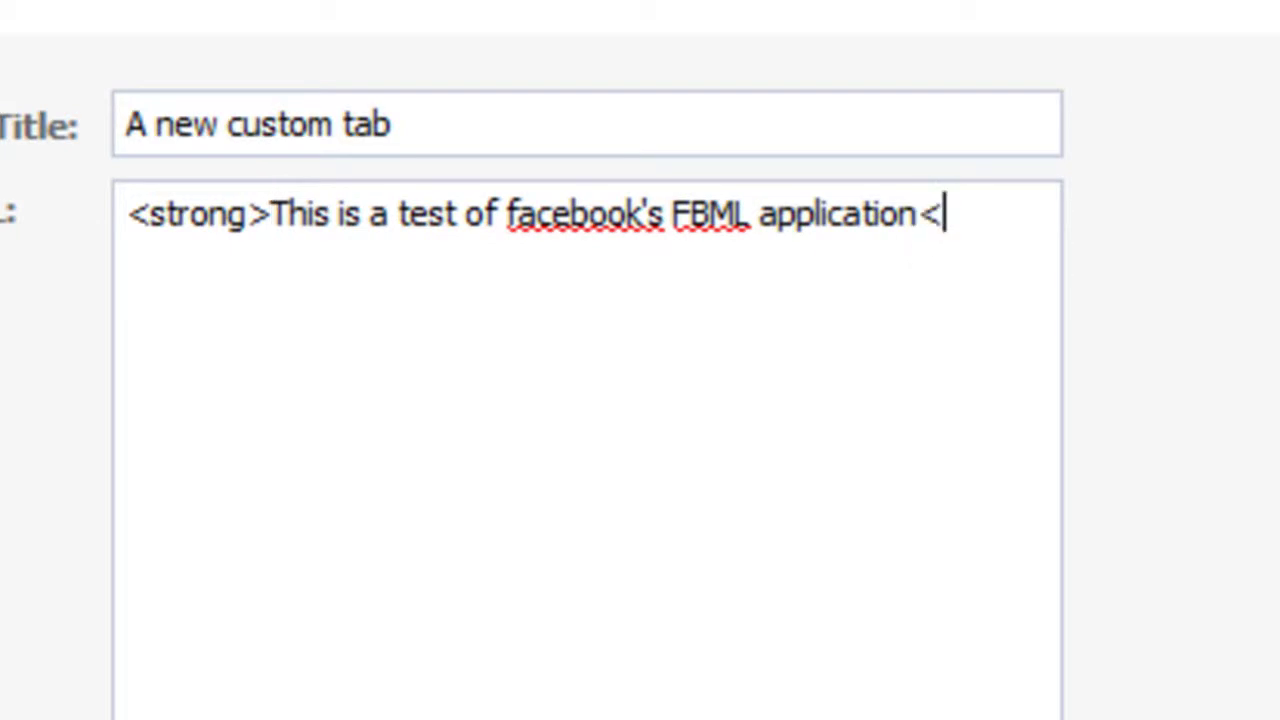
pyautogui.write('/strong')
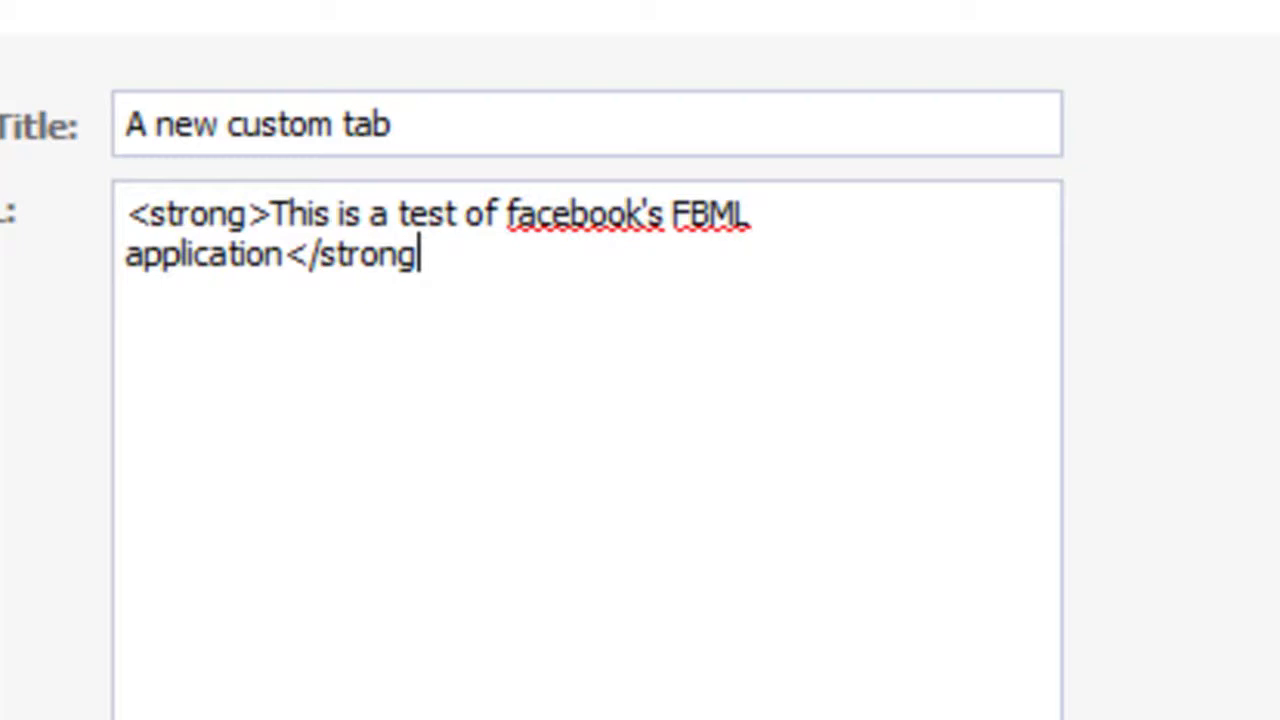
pyautogui.write('>')
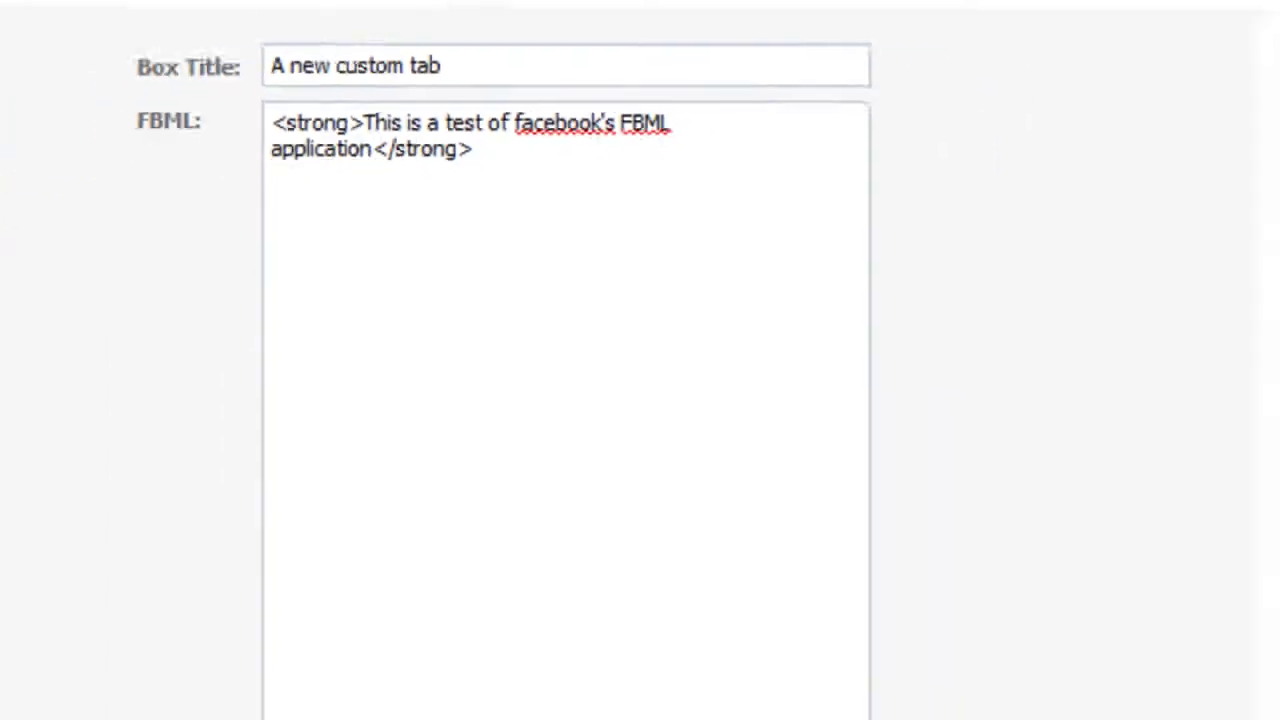
# Step: Save the FBML box's new title and content
pyautogui.click(455, 698)
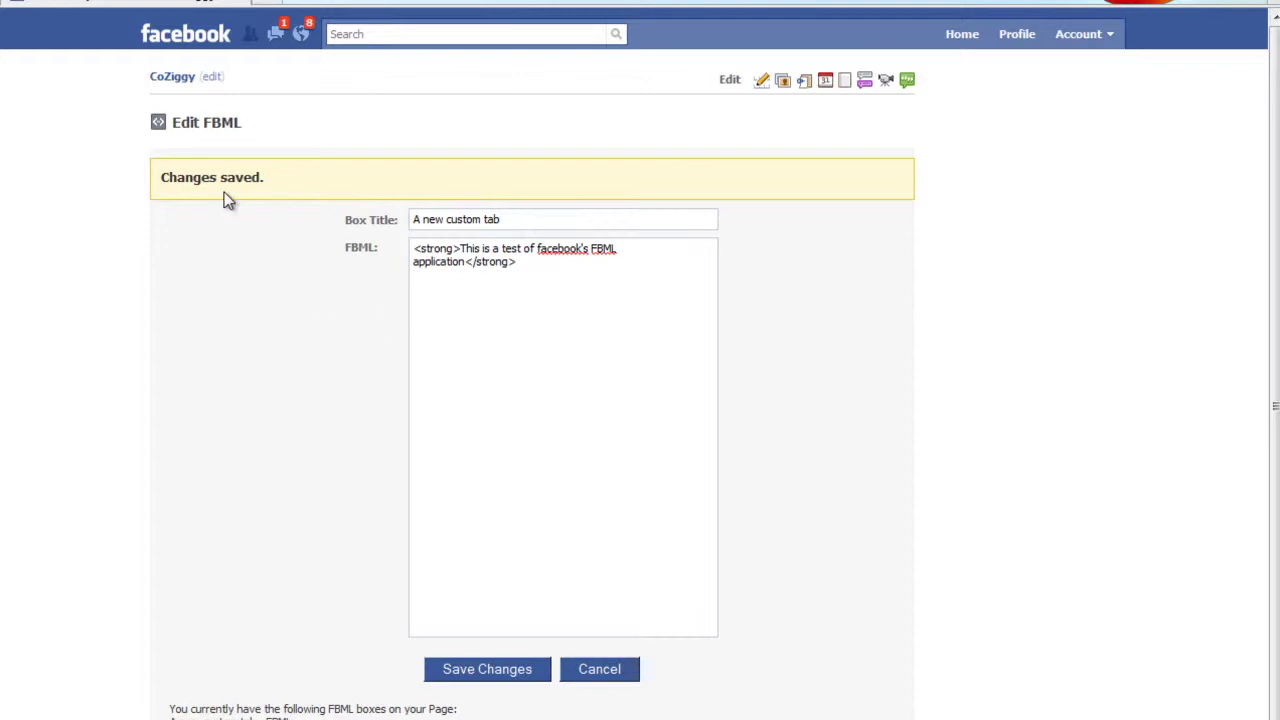
# Step: Return to the CoZiggy Page and add 'A new custom tab' from the add-tab menu
pyautogui.click(165, 86)
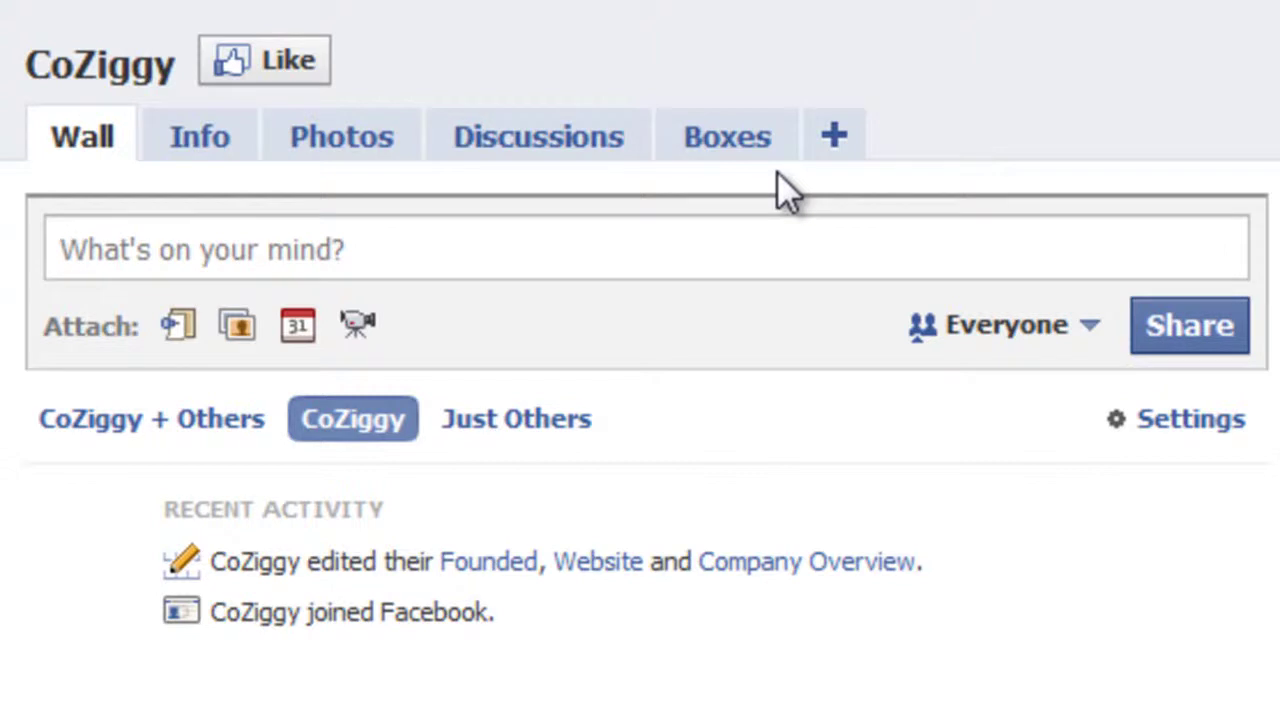
pyautogui.click(849, 156)
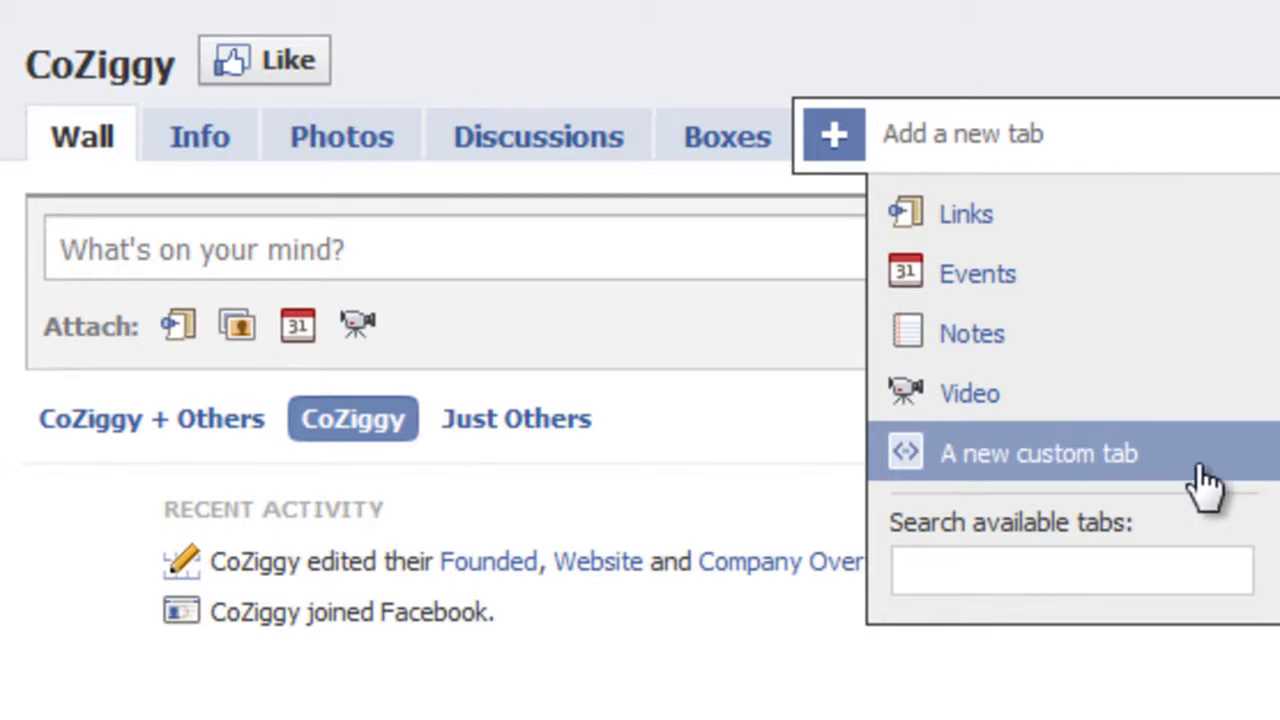
pyautogui.click(1161, 458)
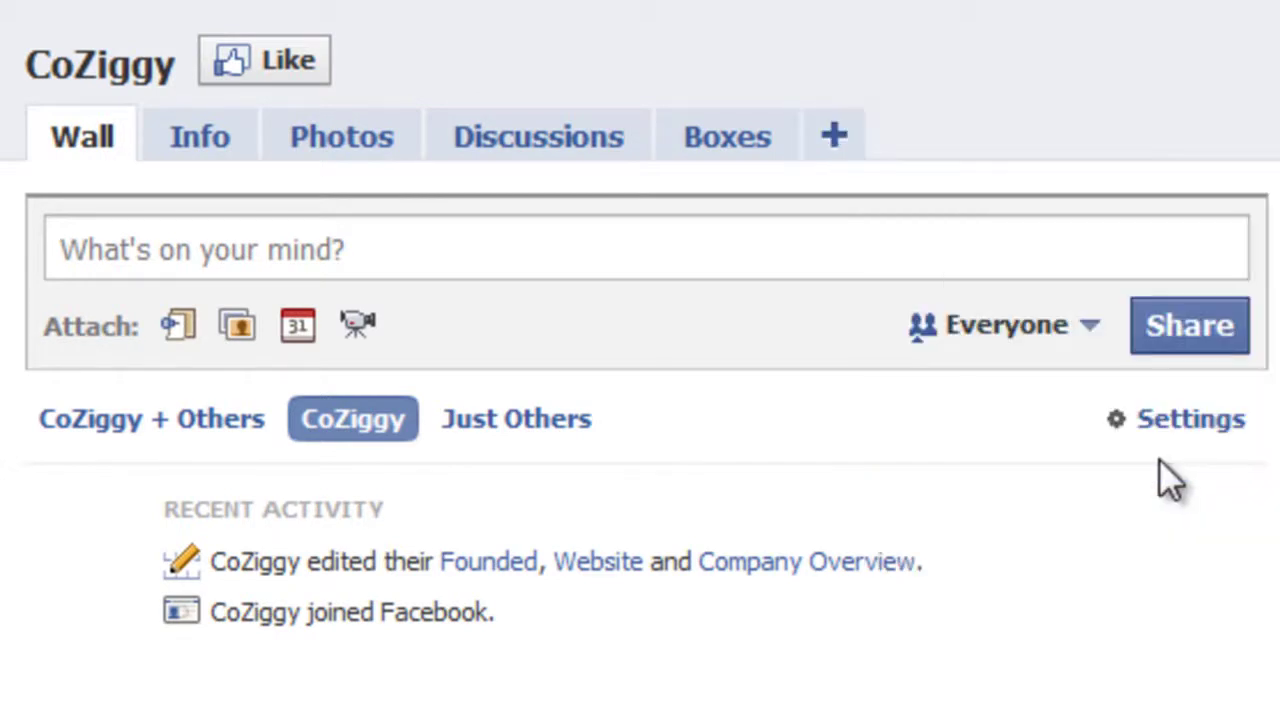